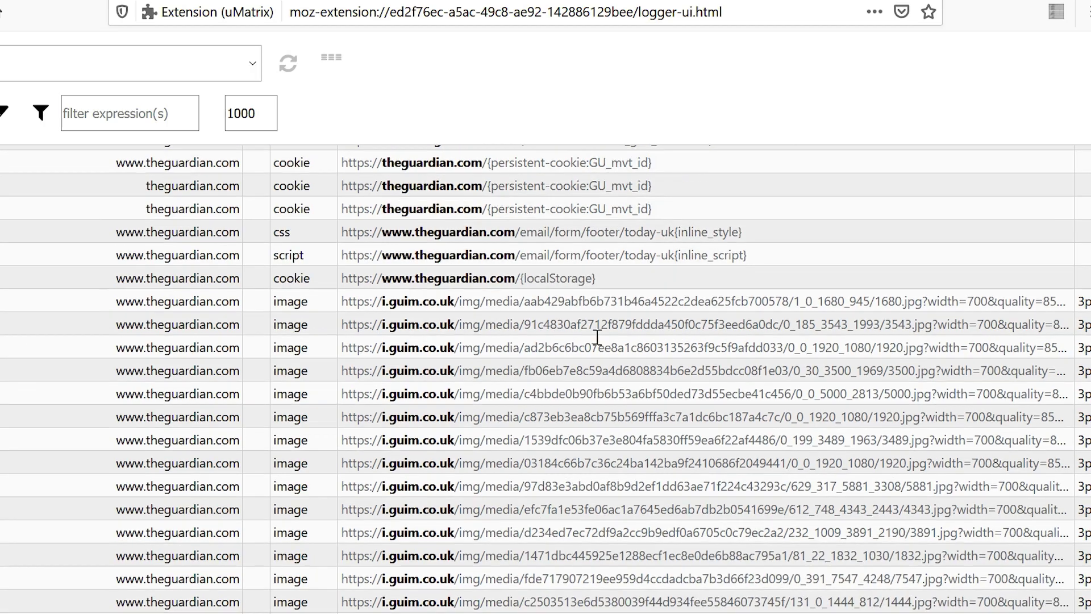
- Review the logged theguardian.com requests in the uMatrix logger
scroll(598, 339, "up", 5)
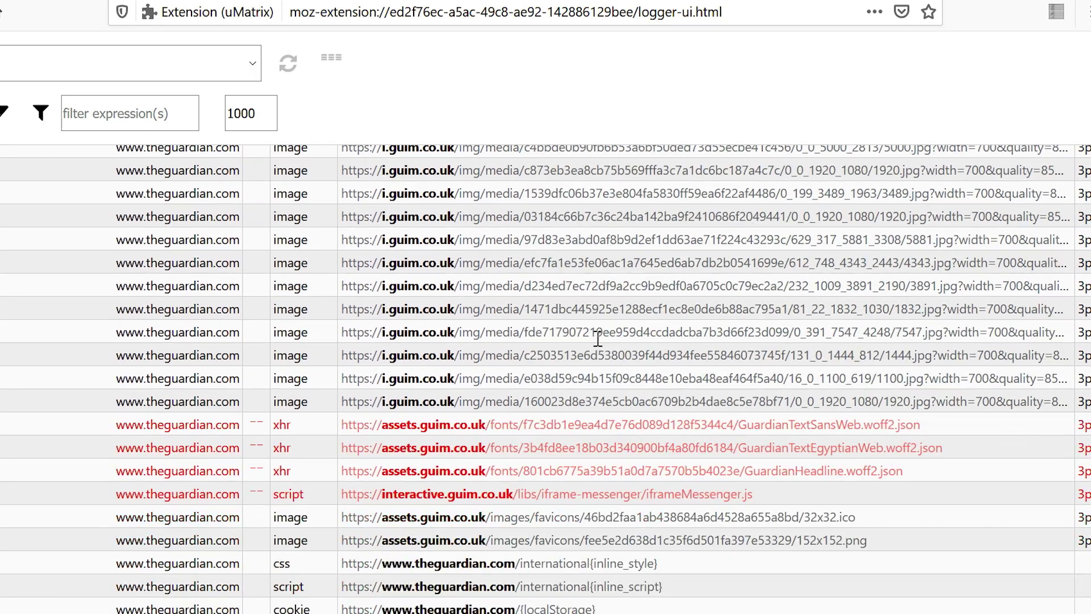
scroll(598, 340, "down", 5)
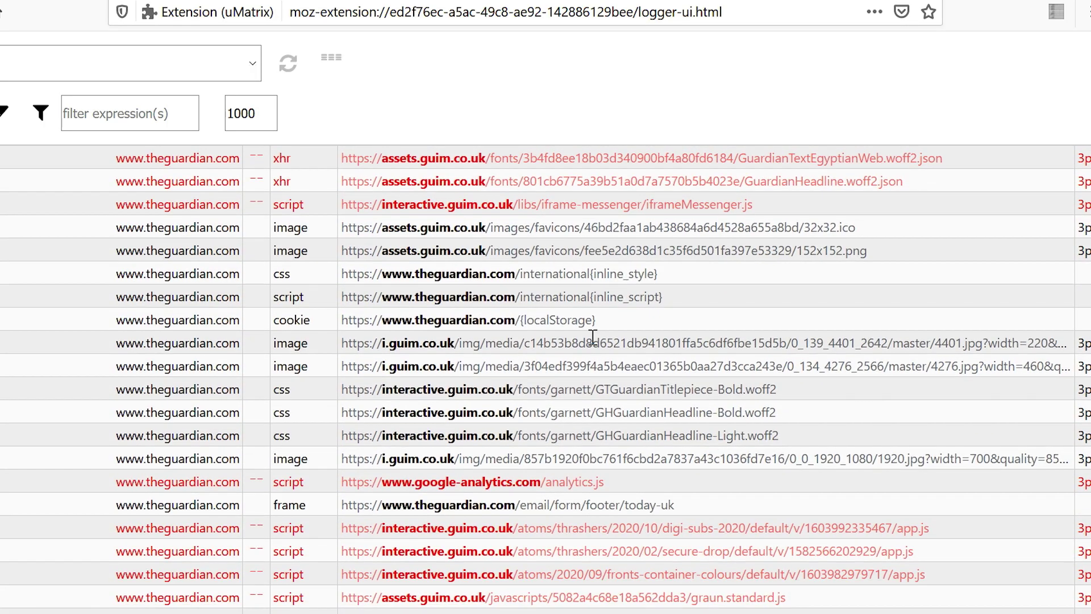
scroll(593, 338, "down", 5)
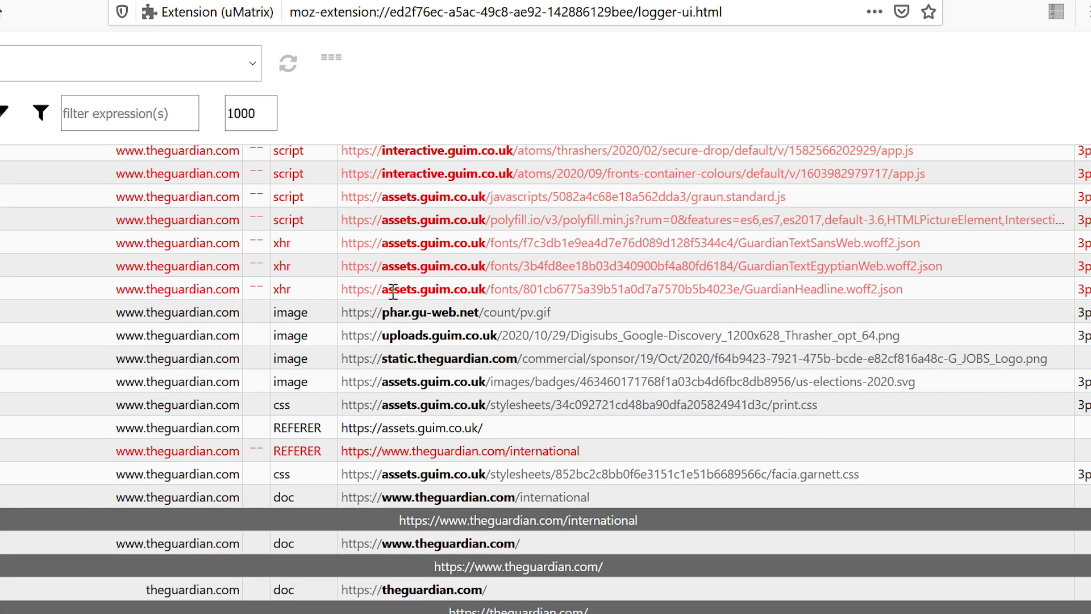
- Search DuckDuckGo for noscript and open the NoScript website from the results
left_click(260, 296)
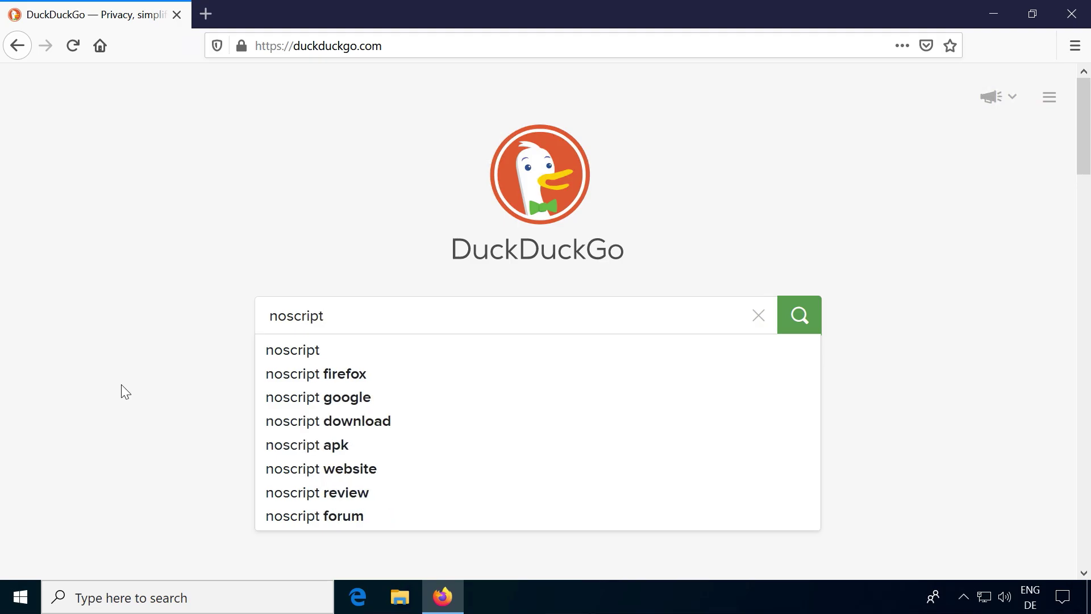
key("Return")
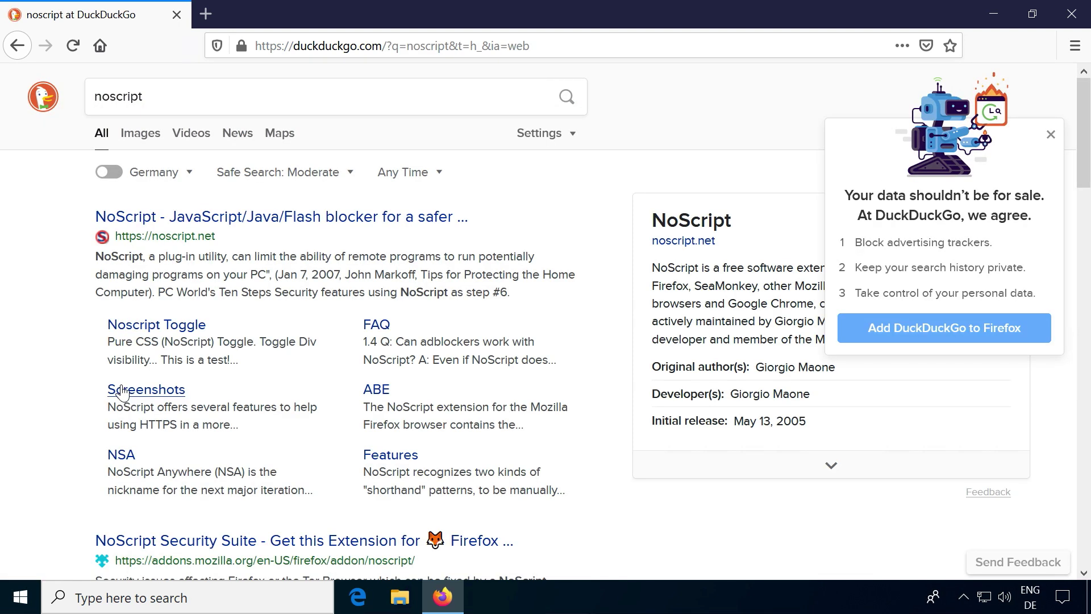
left_click(257, 216)
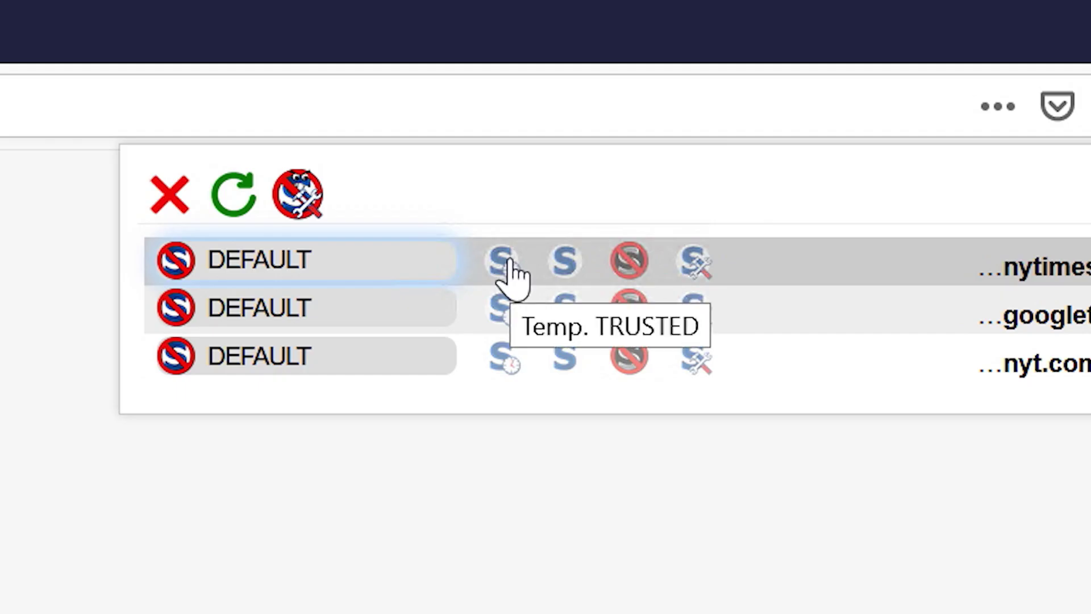
- Set the nytimes.com entry to Temp. TRUSTED and add the NoScript Security Suite extension to Firefox
left_click(506, 268)
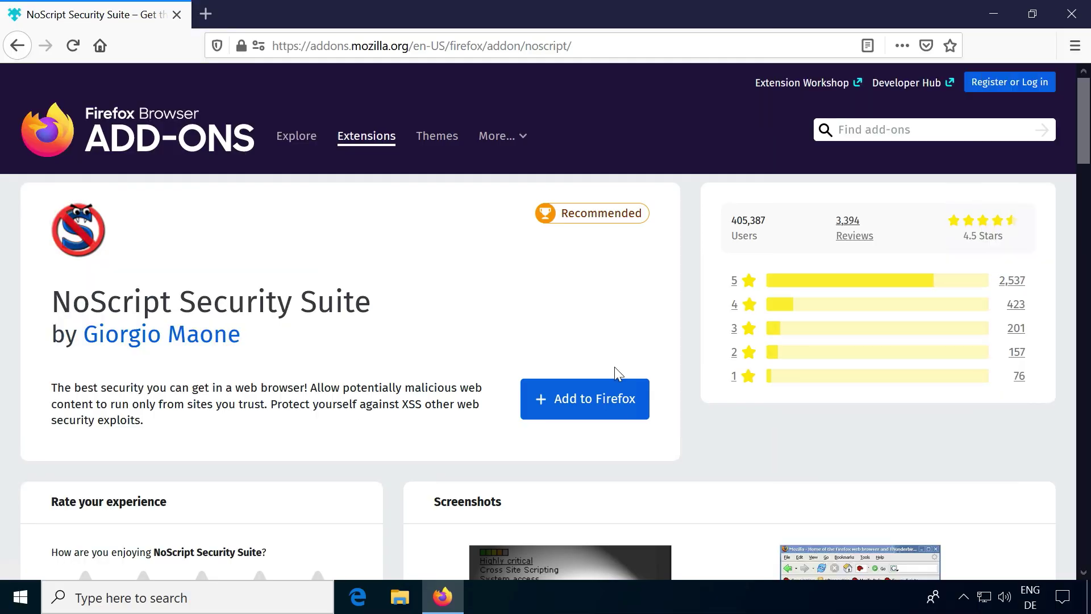
left_click(635, 415)
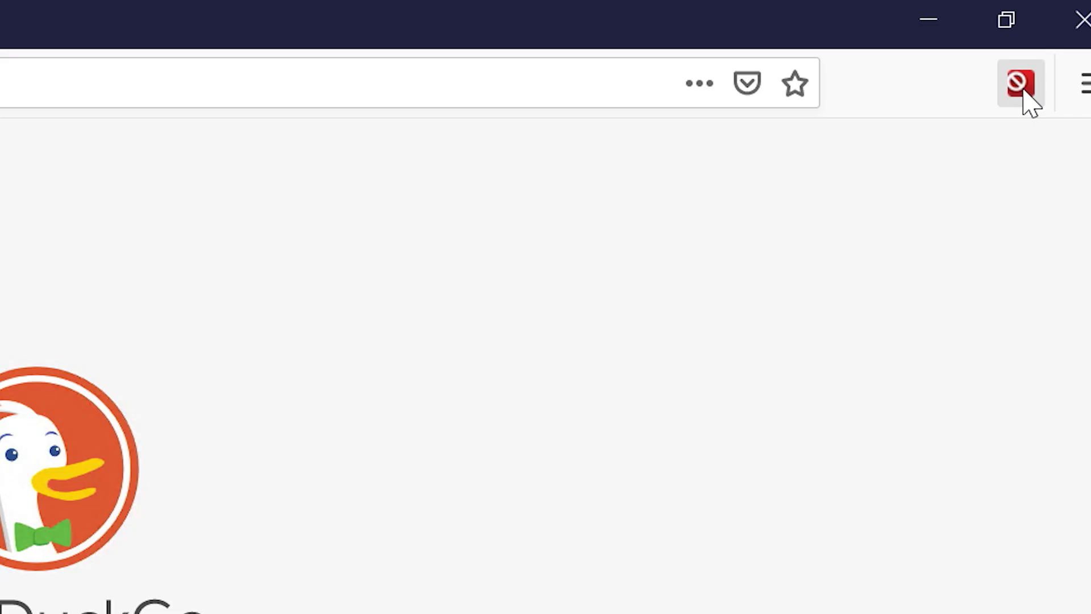
left_click(1023, 91)
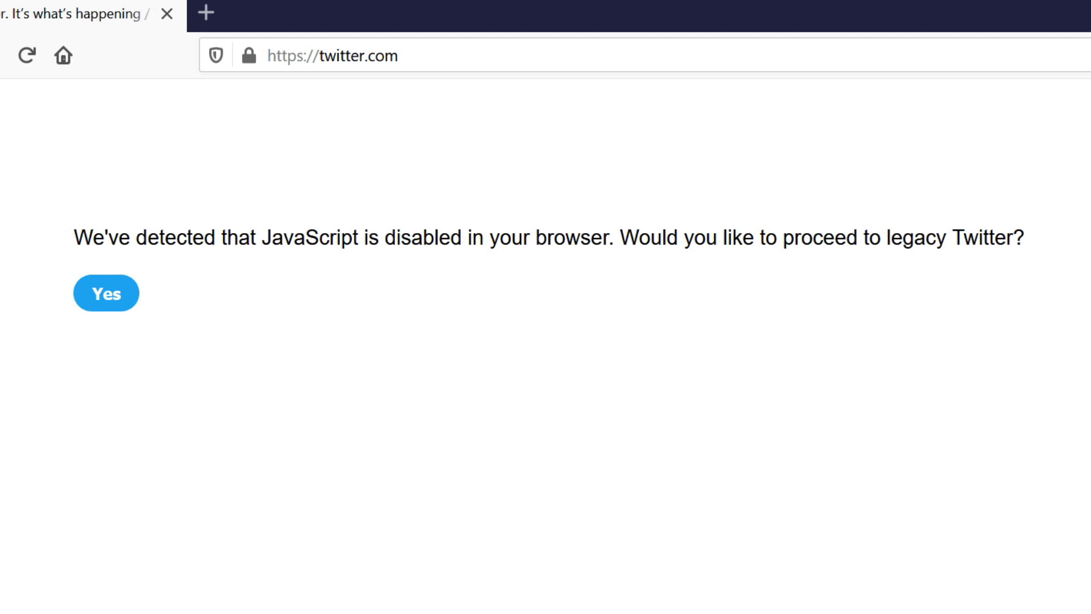
- Set twitter.com and twimg.com to Temp. TRUSTED in NoScript and reload the Twitter page with each permission applied
left_click(1059, 46)
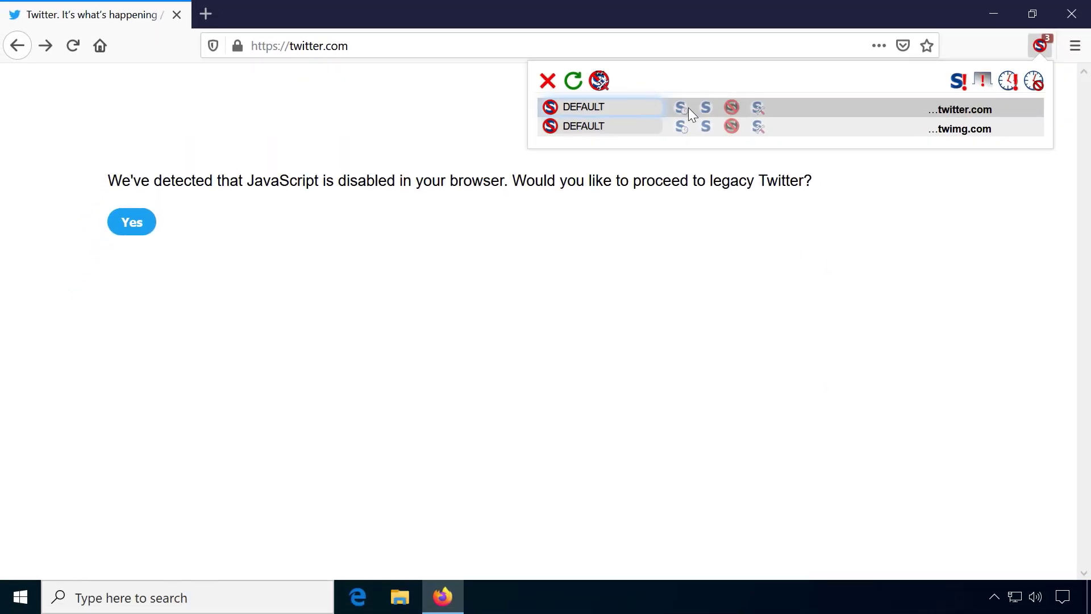
left_click(684, 108)
left_click(575, 82)
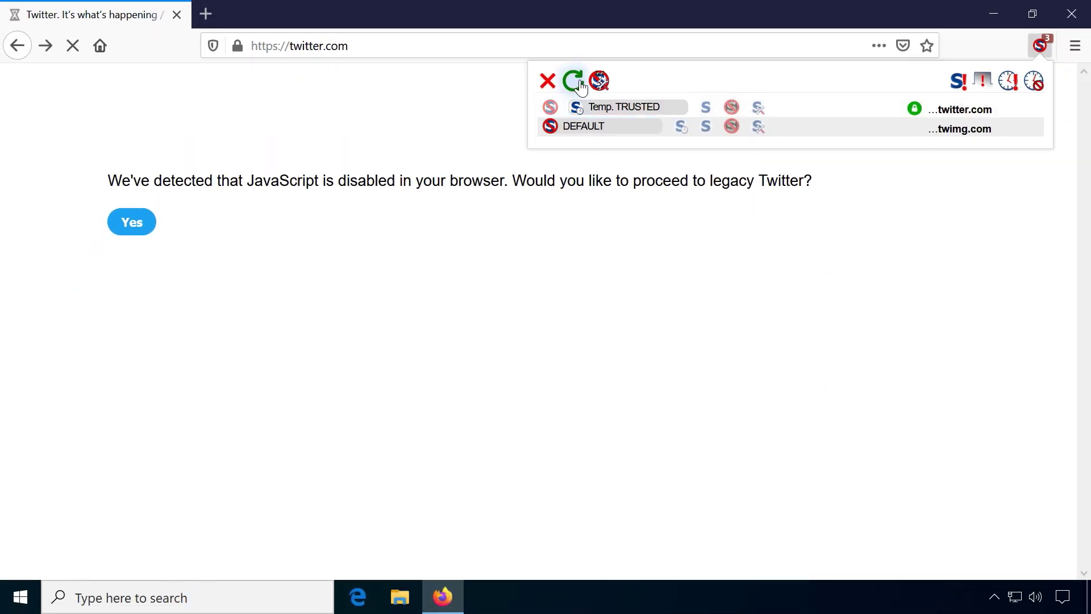
left_click(682, 127)
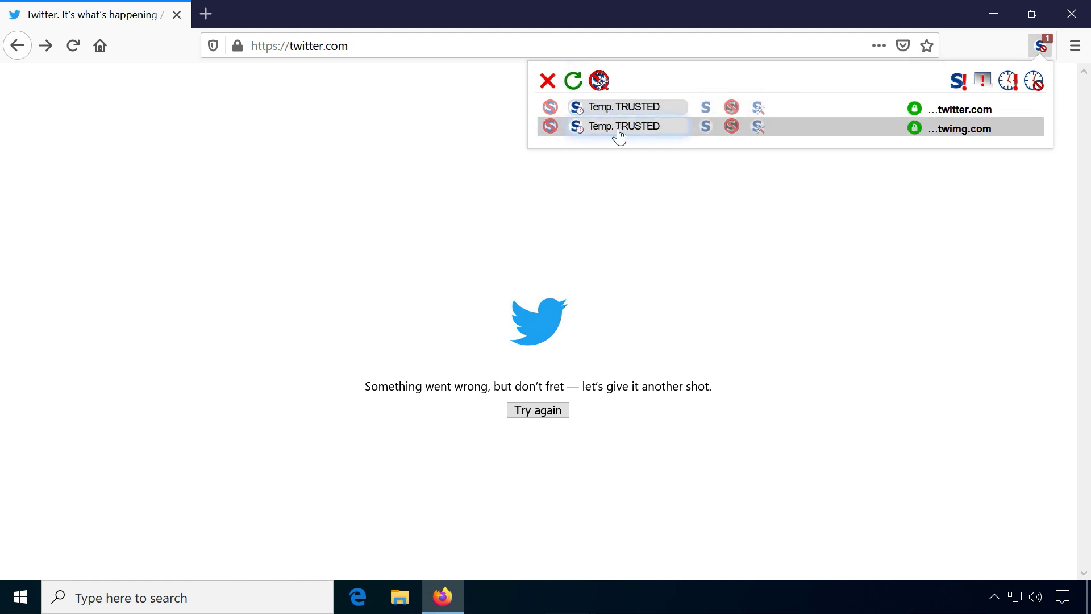
left_click(577, 90)
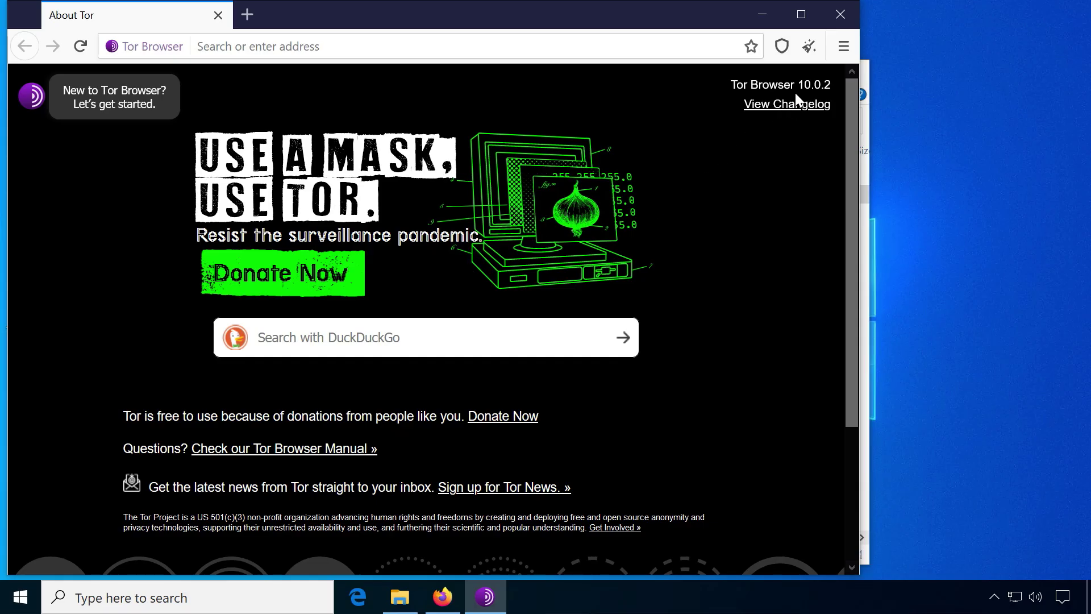
- Switch to Tor Browser and open its add-ons manager
left_click(845, 54)
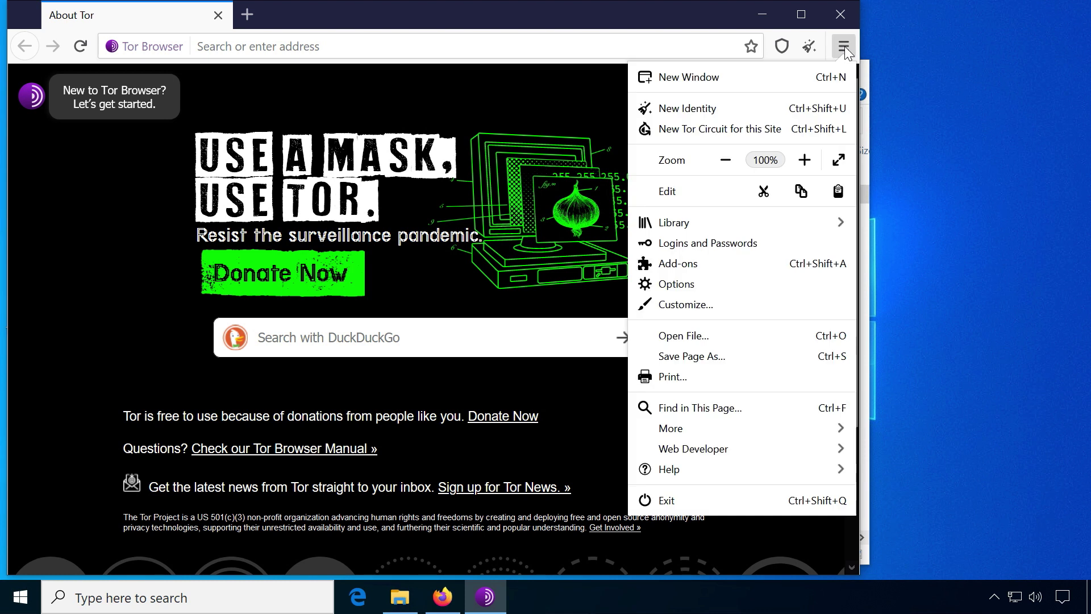
left_click(689, 264)
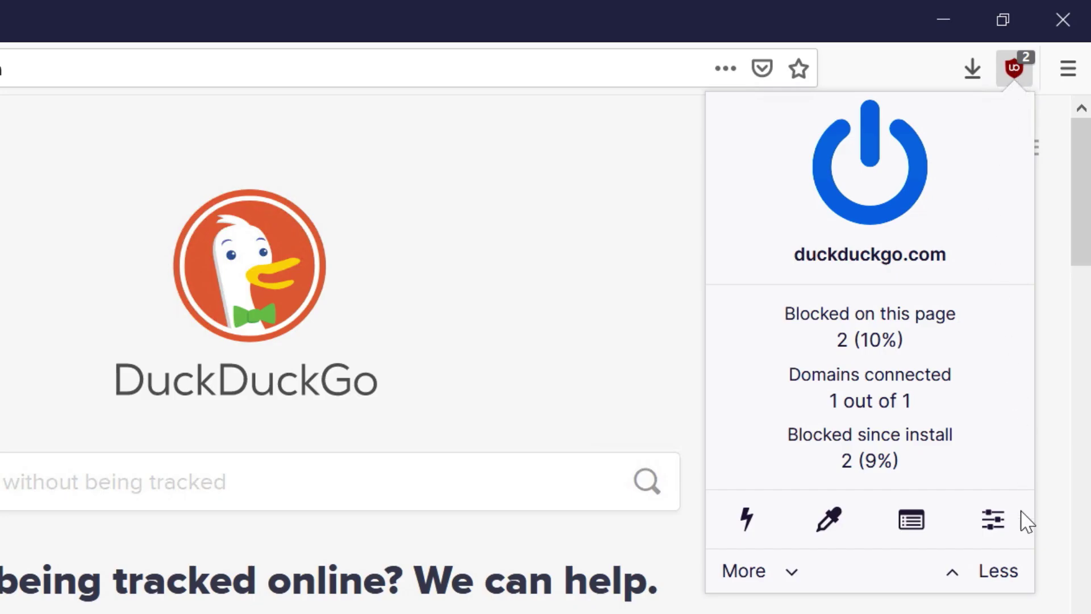
- Switch to Firefox and inspect the contents of the built-in uBlock filters list from the uBlock Origin dashboard
left_click(997, 518)
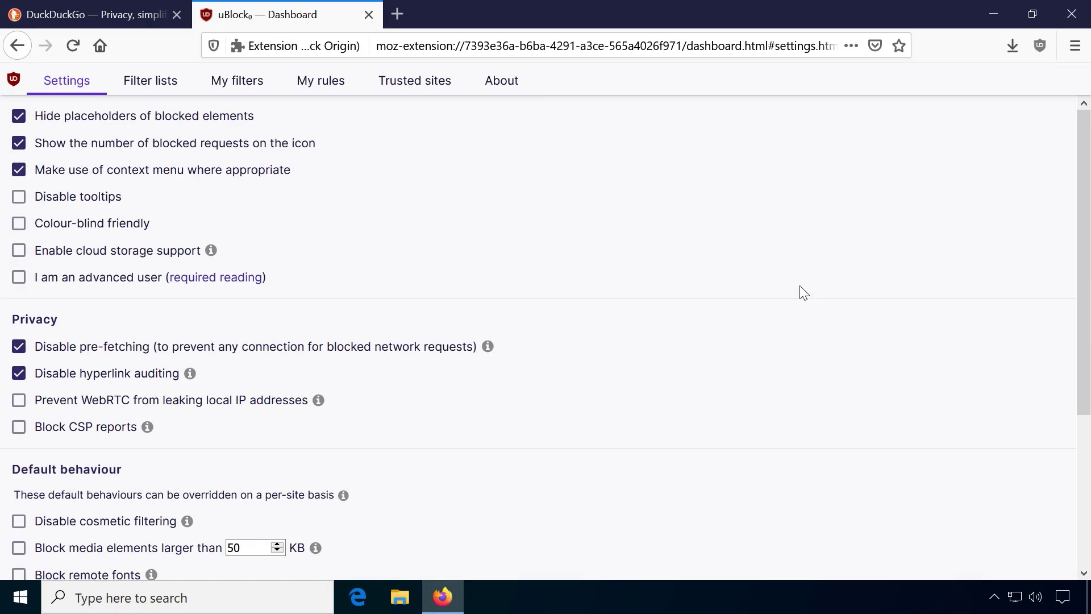
left_click(174, 80)
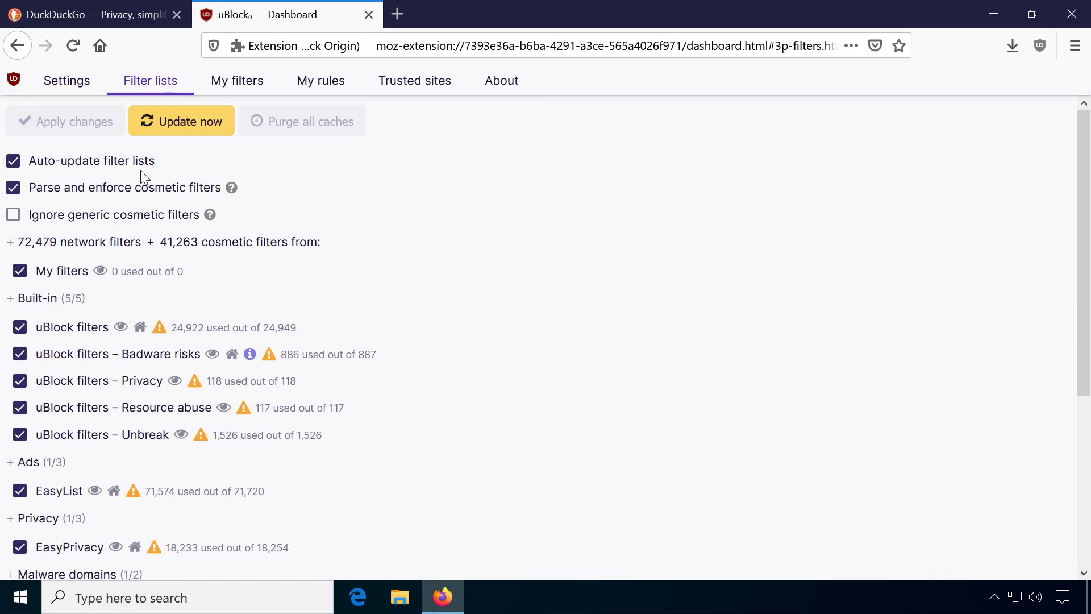
left_click(121, 330)
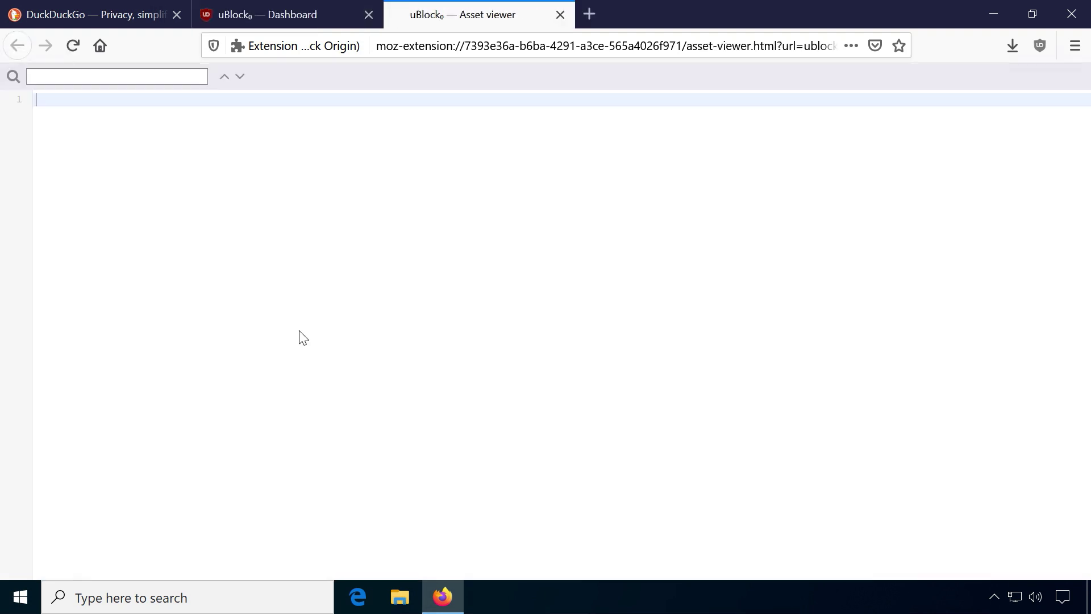
scroll(722, 250, "down", 10)
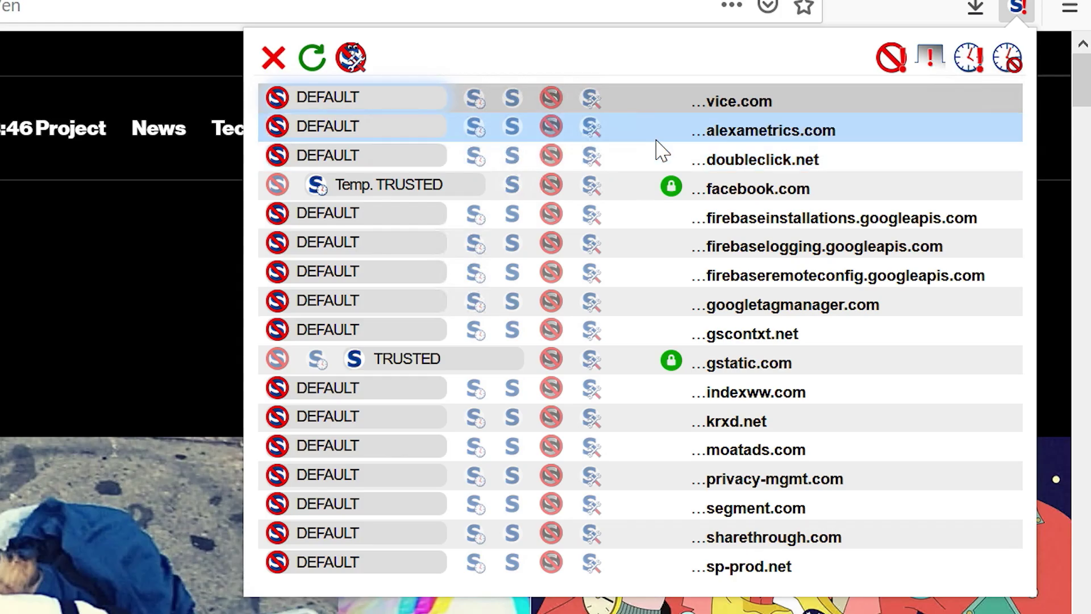
- Mark facebook.com as UNTRUSTED in the NoScript permissions for the vice.com page
left_click(553, 186)
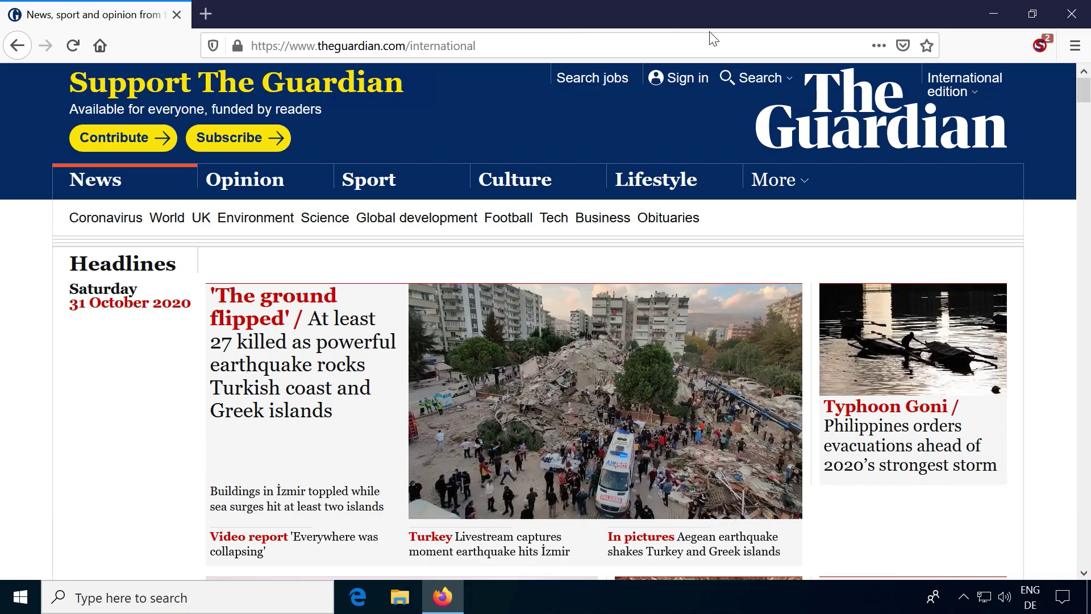
- Switch theguardian.com's NoScript permission through Temp. TRUSTED, TRUSTED and UNTRUSTED to the custom preset
left_click(1042, 45)
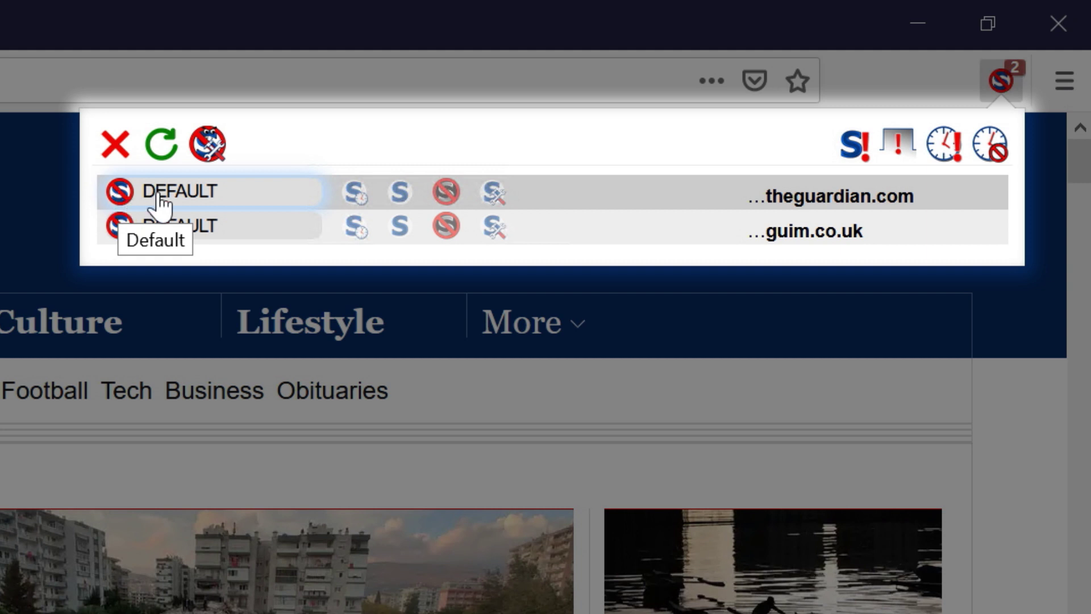
left_click(354, 193)
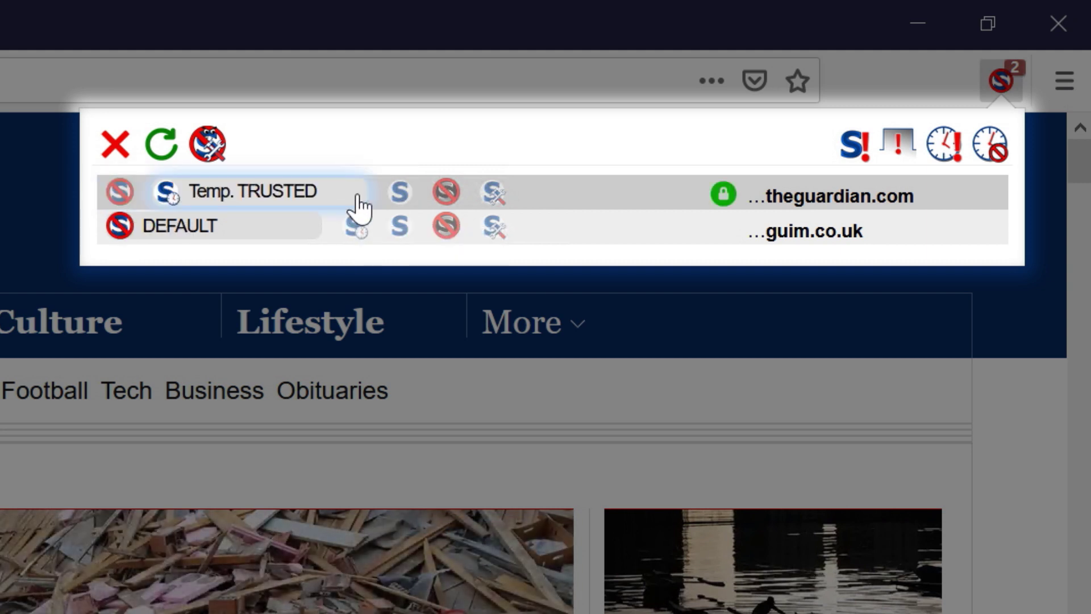
left_click(399, 195)
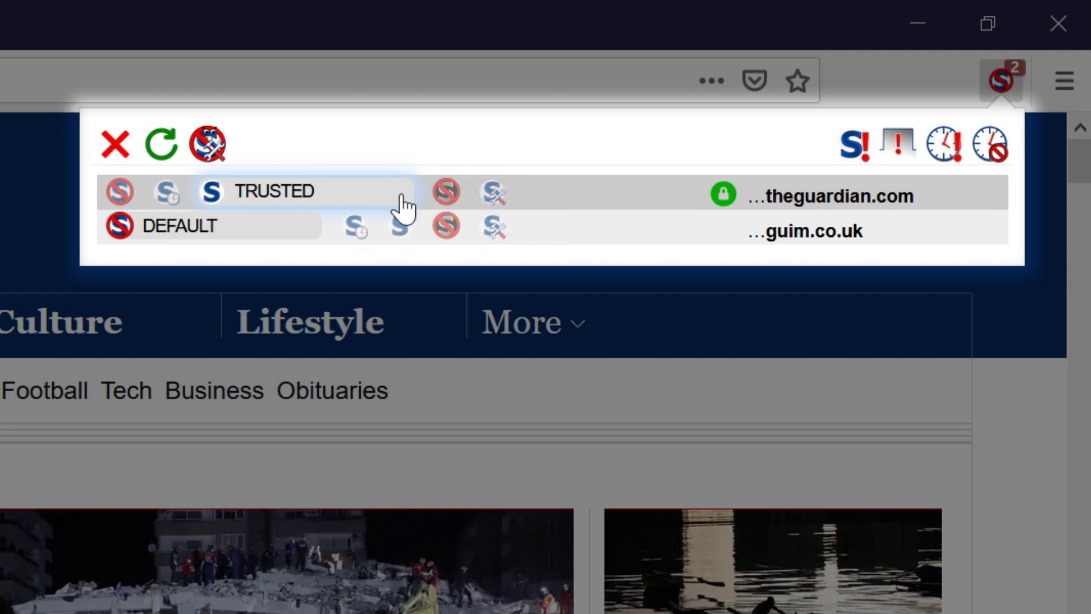
left_click(447, 196)
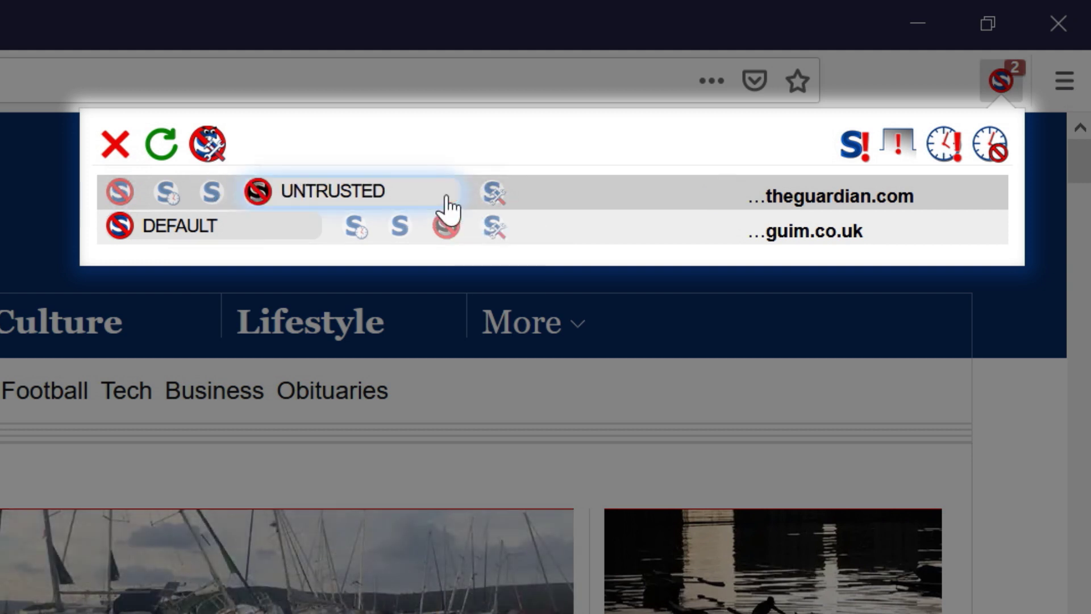
left_click(492, 195)
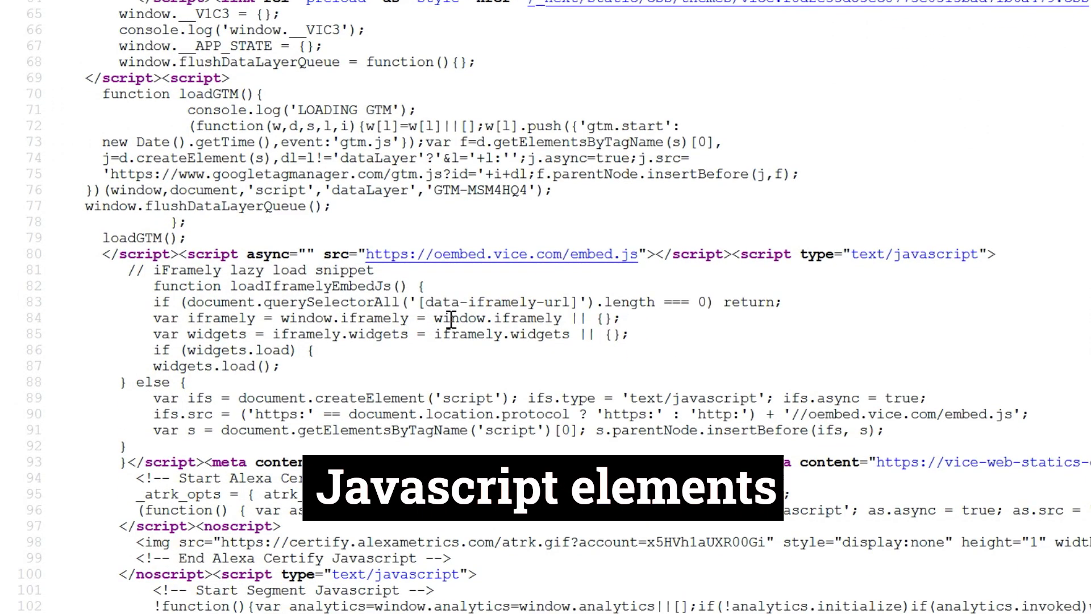
- Highlight the start of line 80 in the page source and rotate the folded model in Origami Simulator
left_click_drag(105, 255, 253, 248)
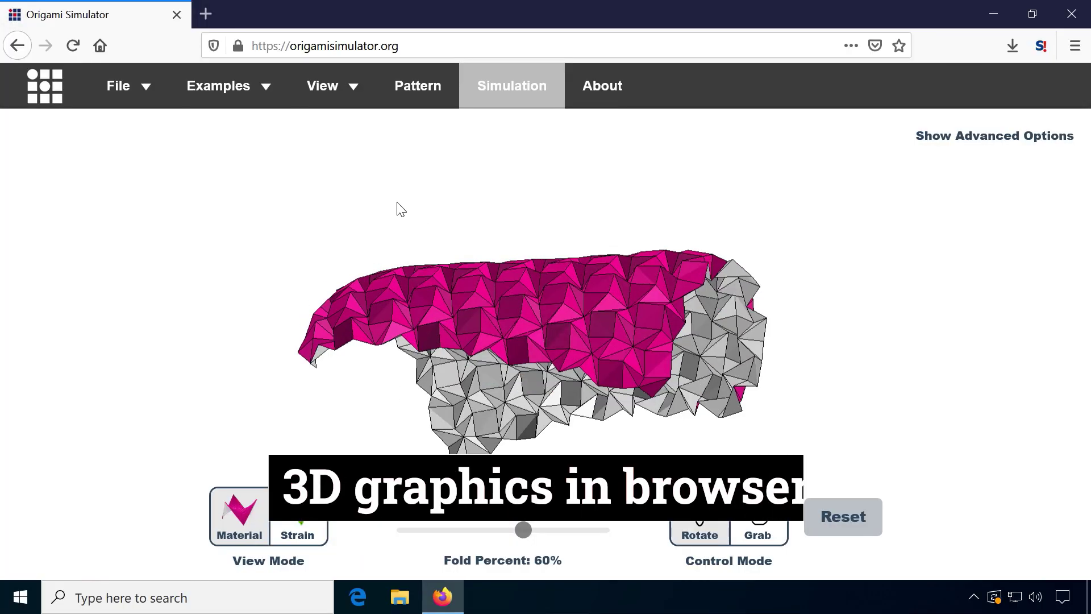
left_click_drag(400, 210, 674, 199)
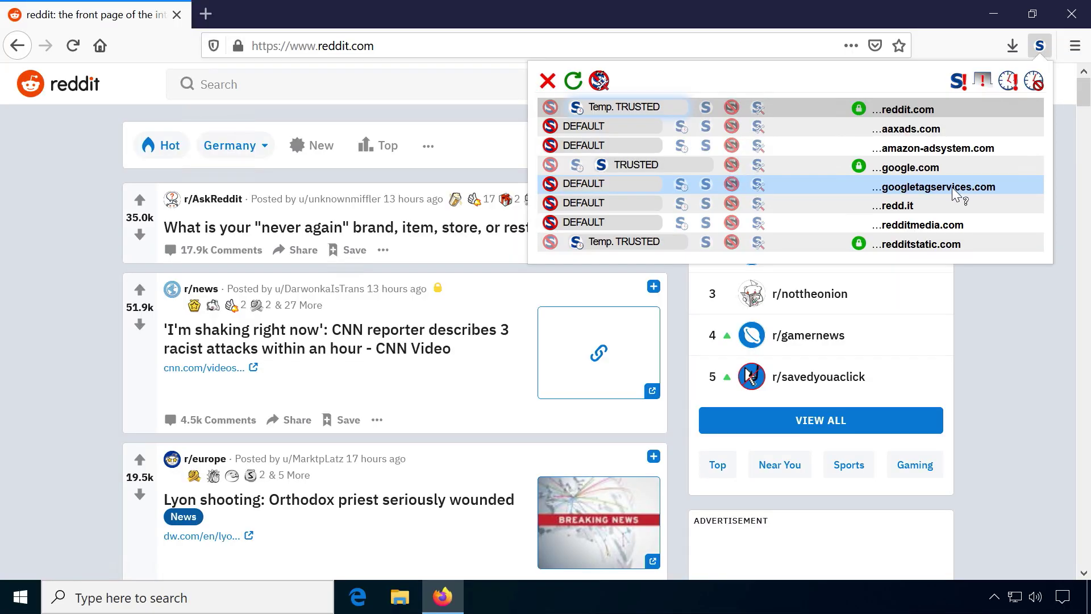
- Look up googletagservices.com through NoScript's site information and review its Google Safe Browsing site status
left_click(952, 186)
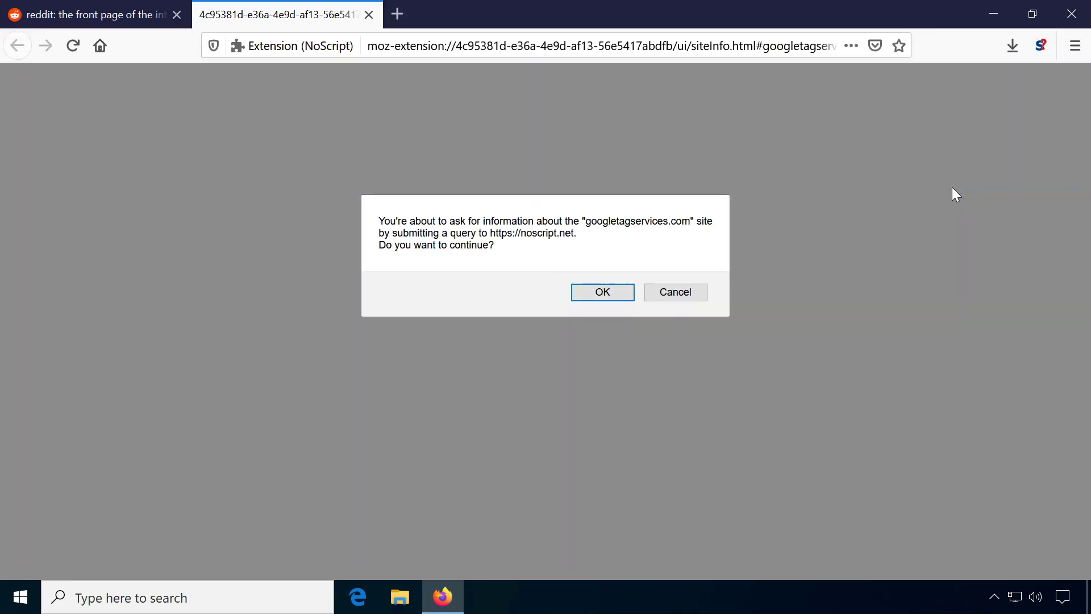
left_click(623, 294)
left_click(254, 267)
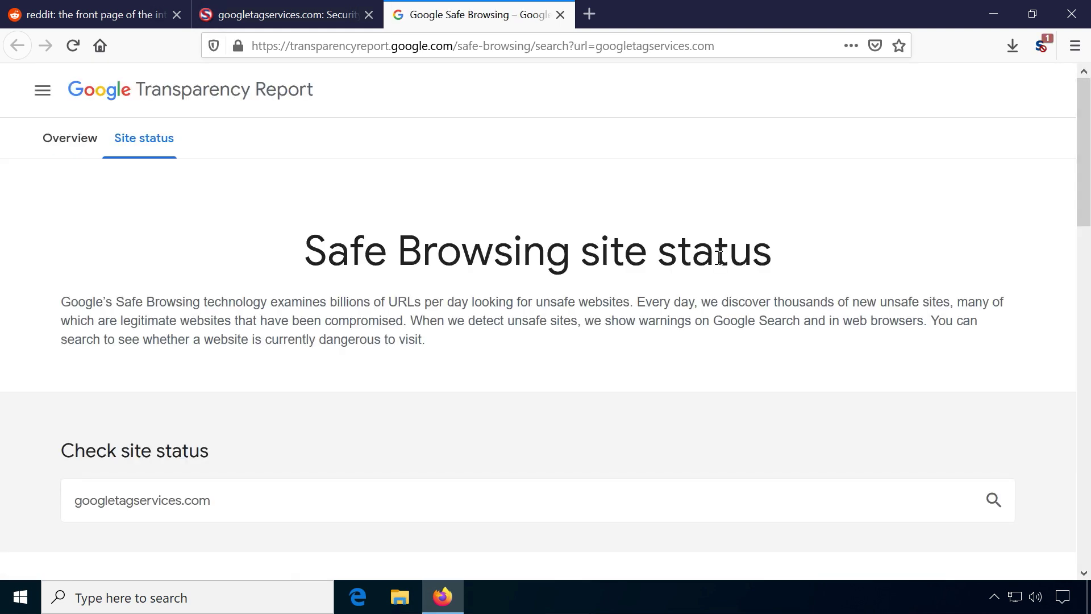
scroll(393, 290, "down", 8)
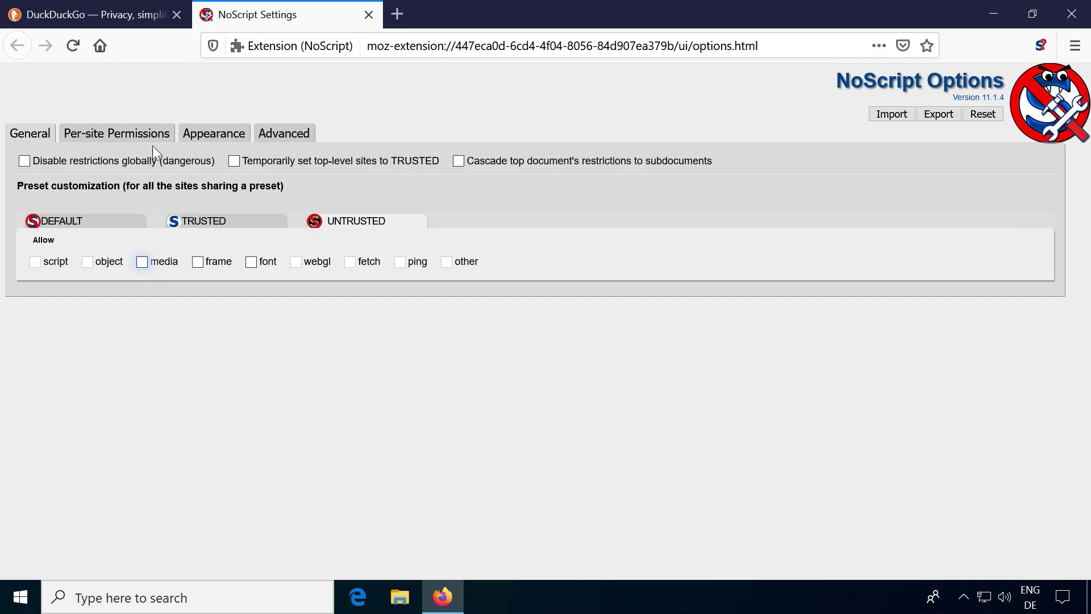
- Review NoScript's per-site permissions list and its appearance and advanced options
left_click(148, 135)
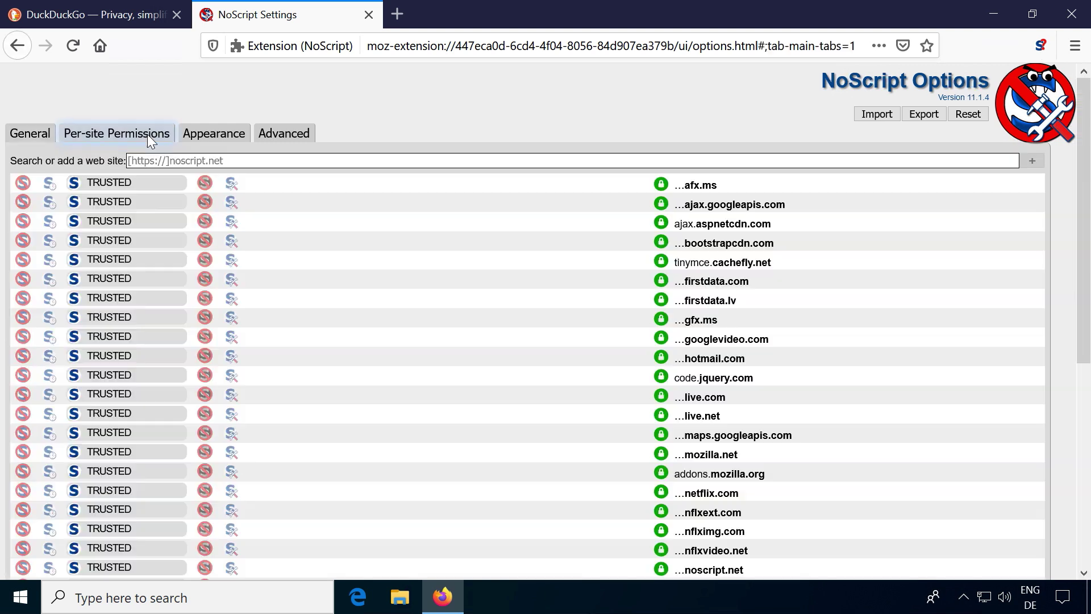
scroll(433, 278, "down", 10)
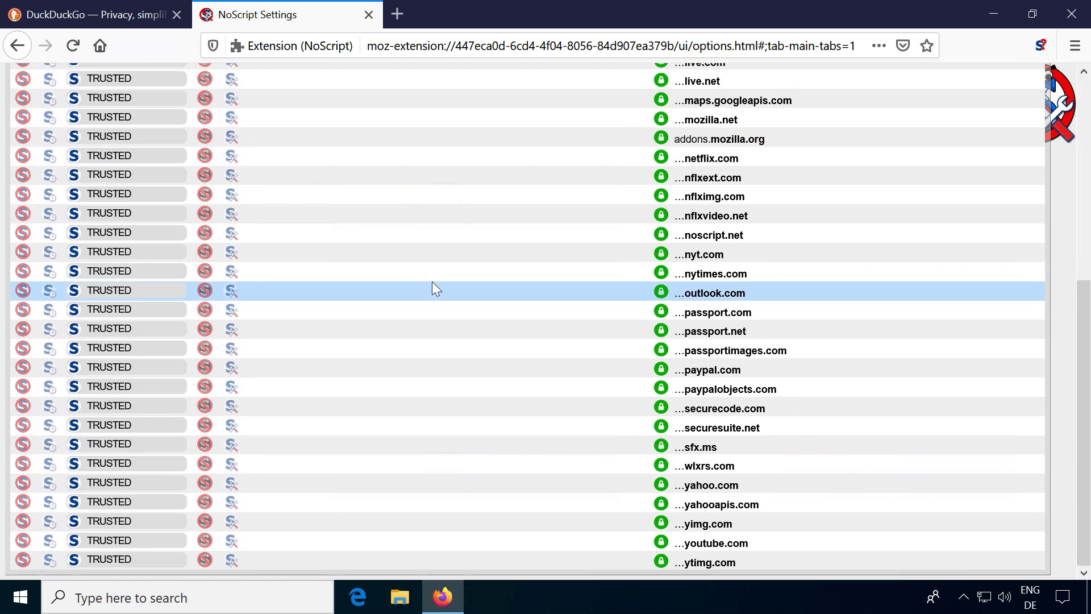
scroll(429, 282, "up", 10)
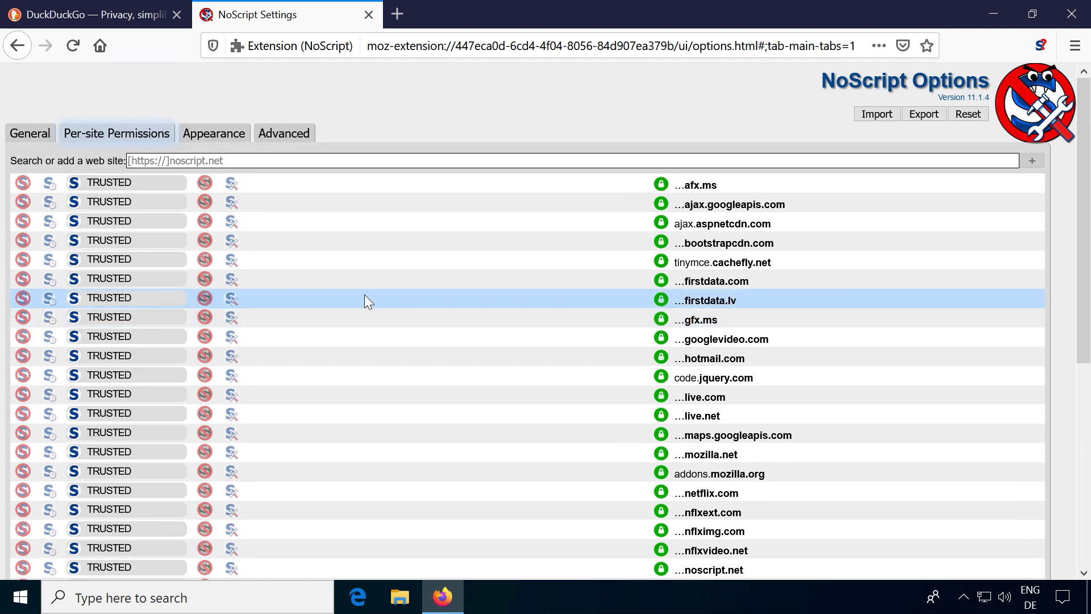
left_click(227, 142)
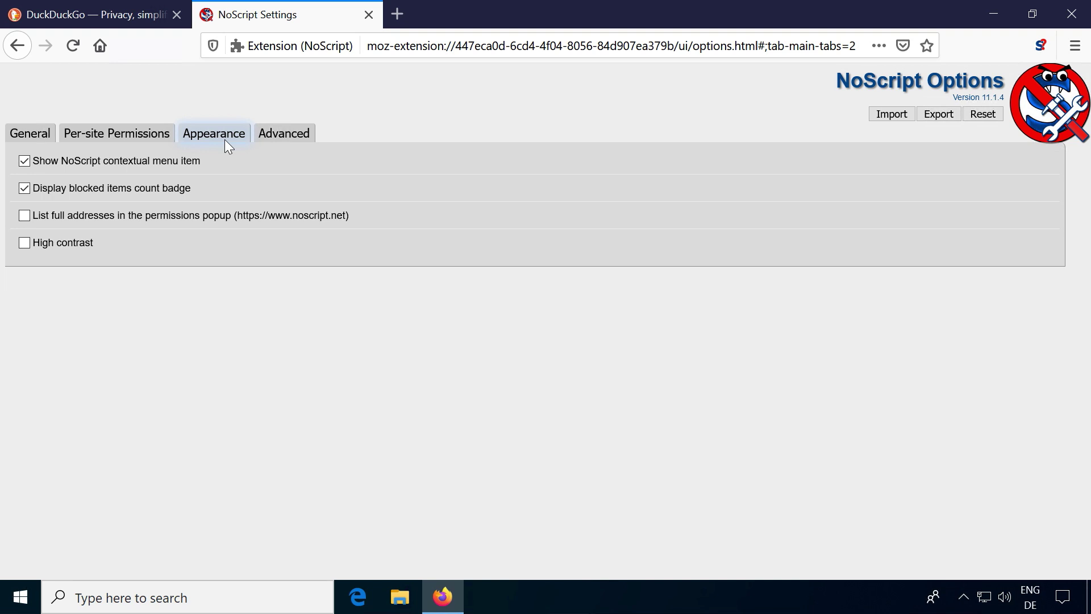
left_click(288, 137)
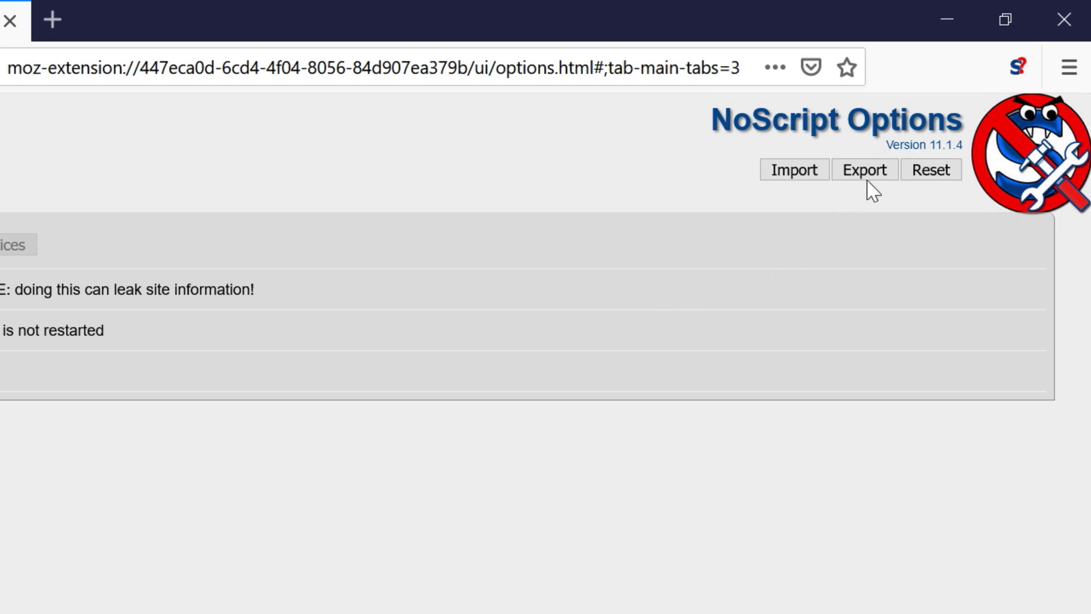
- Try to export the NoScript settings as noscript_data.txt
left_click(867, 171)
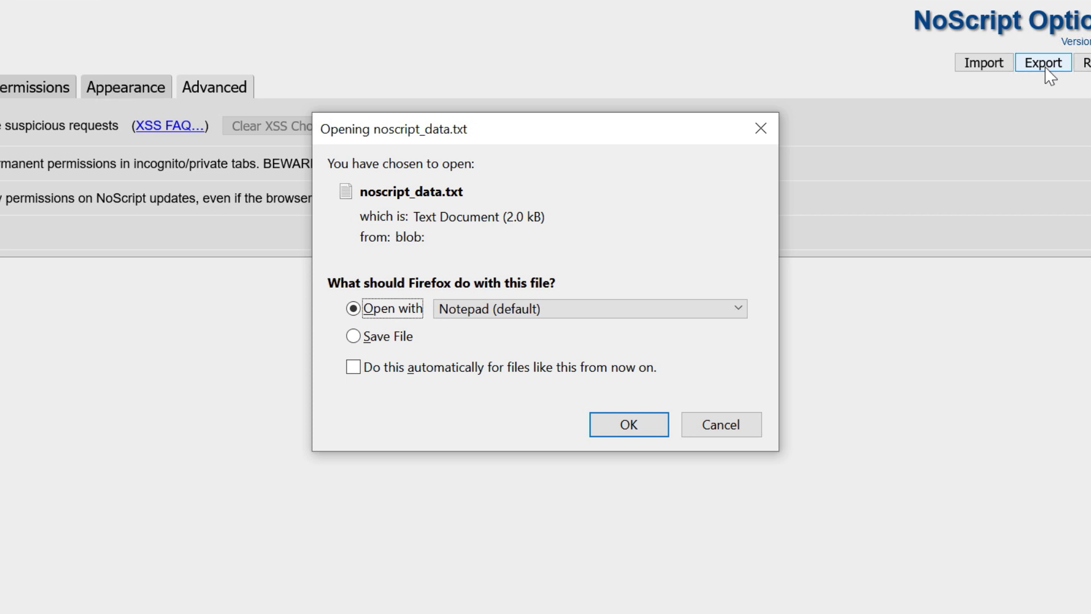
left_click(744, 425)
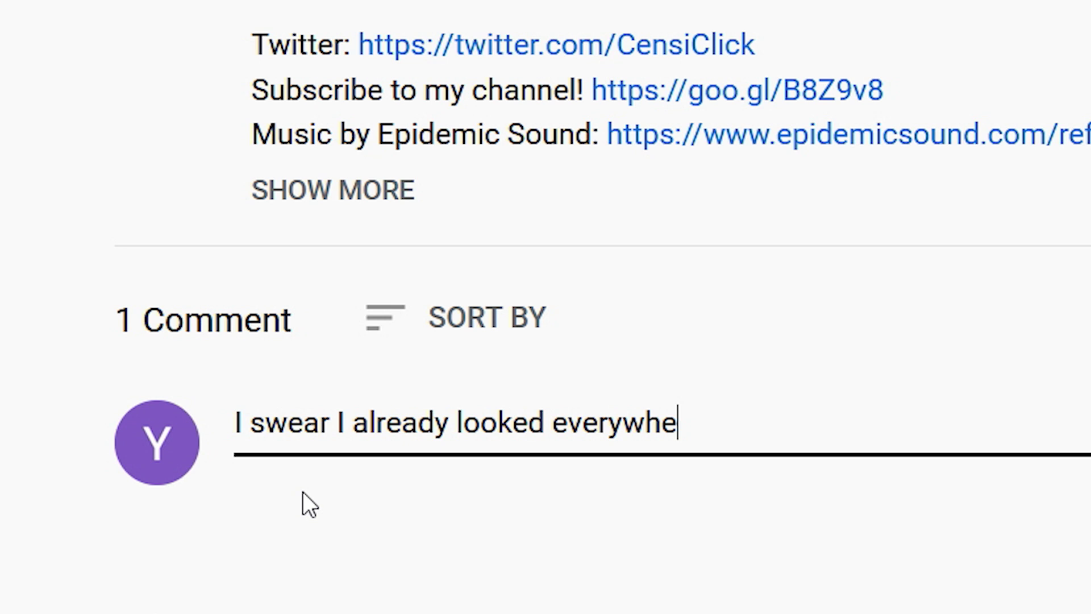
- Complete the video comment so it reads "I swear I already looked everywhere, pls help!!"
type("re, pls help!!")
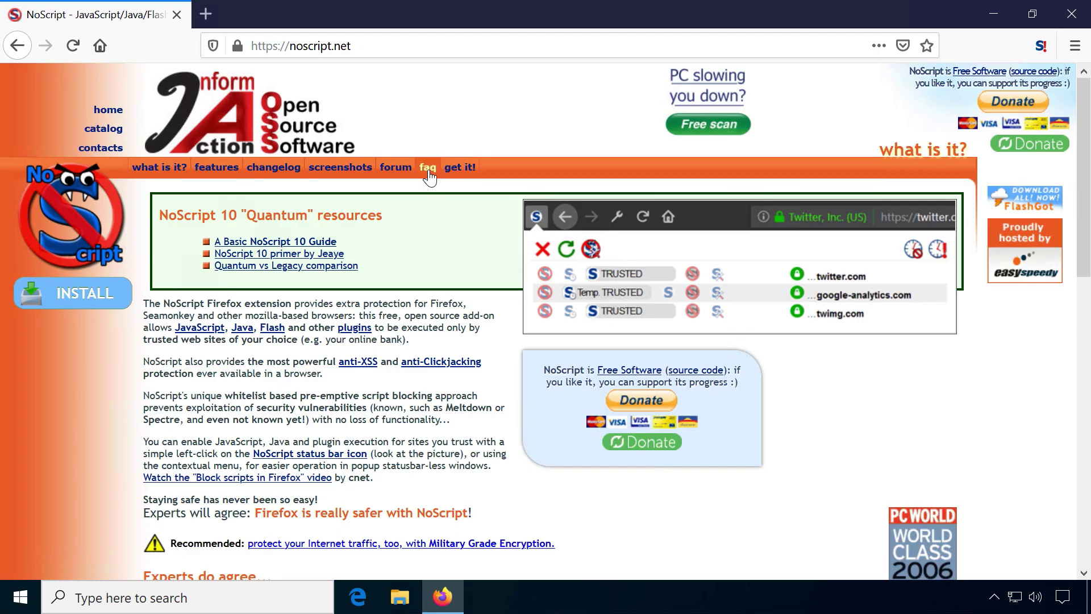
- Open the FAQ on noscript.net and look through its list of general questions
left_click(431, 170)
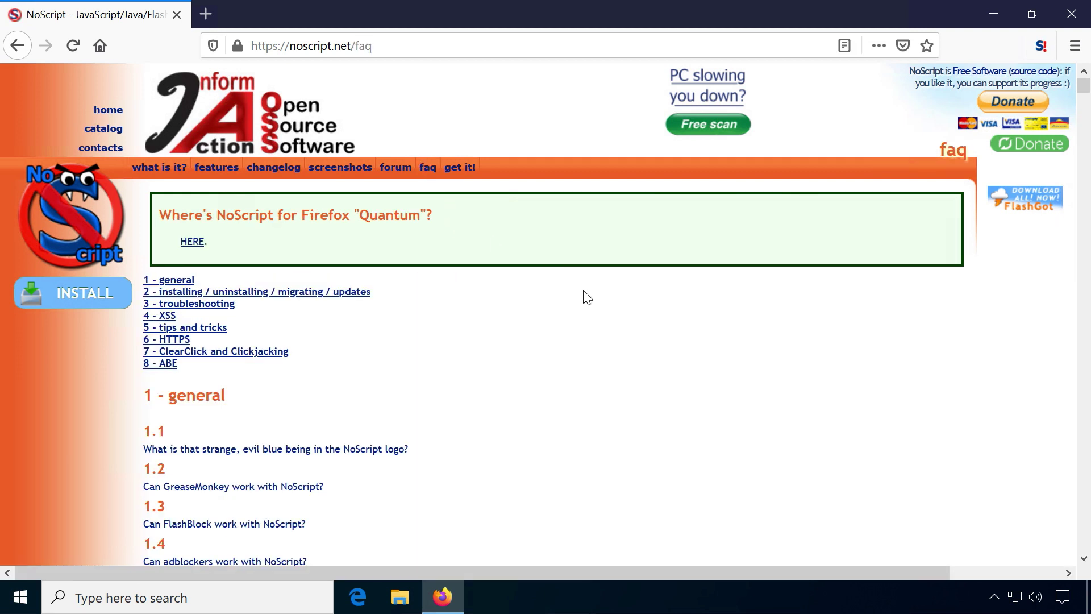
scroll(587, 298, "down", 6)
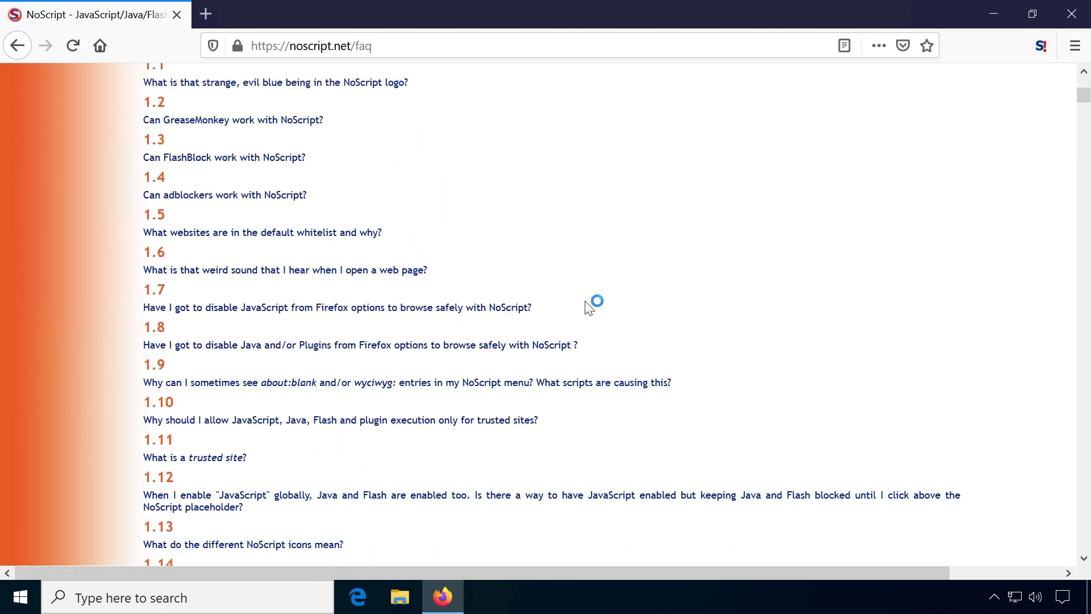
scroll(587, 307, "down", 7)
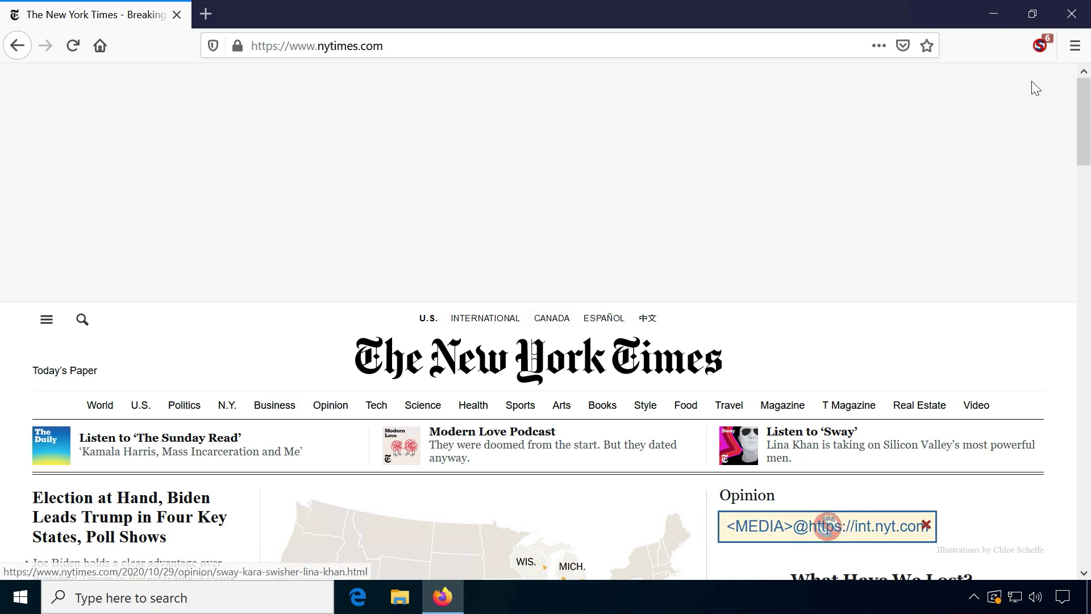
- Set nytimes.com and nyt.com to Temp. TRUSTED in NoScript and reload the New York Times page
left_click(1040, 45)
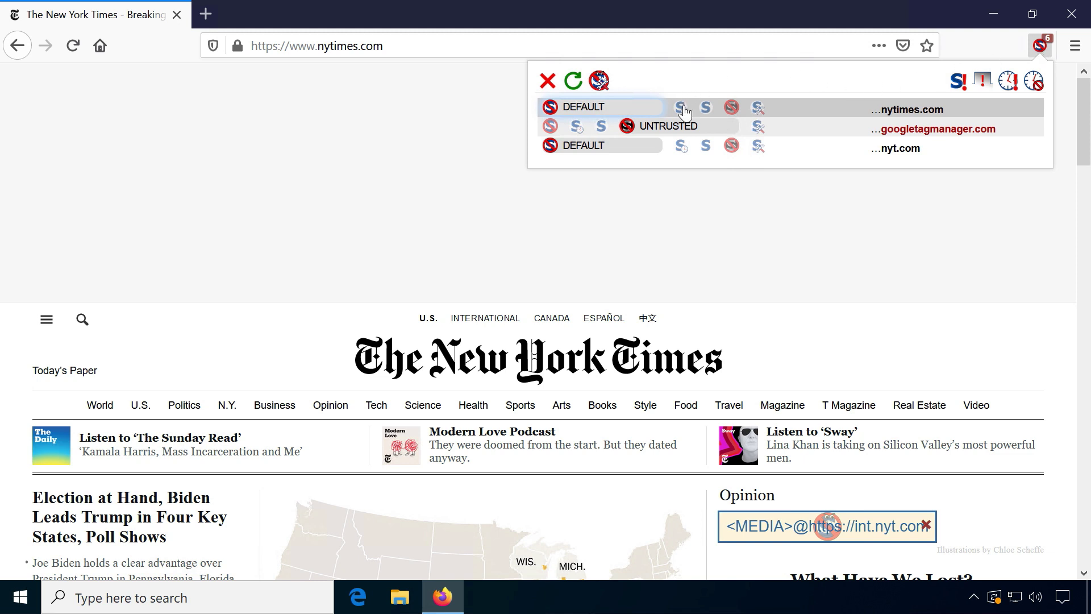
left_click(684, 110)
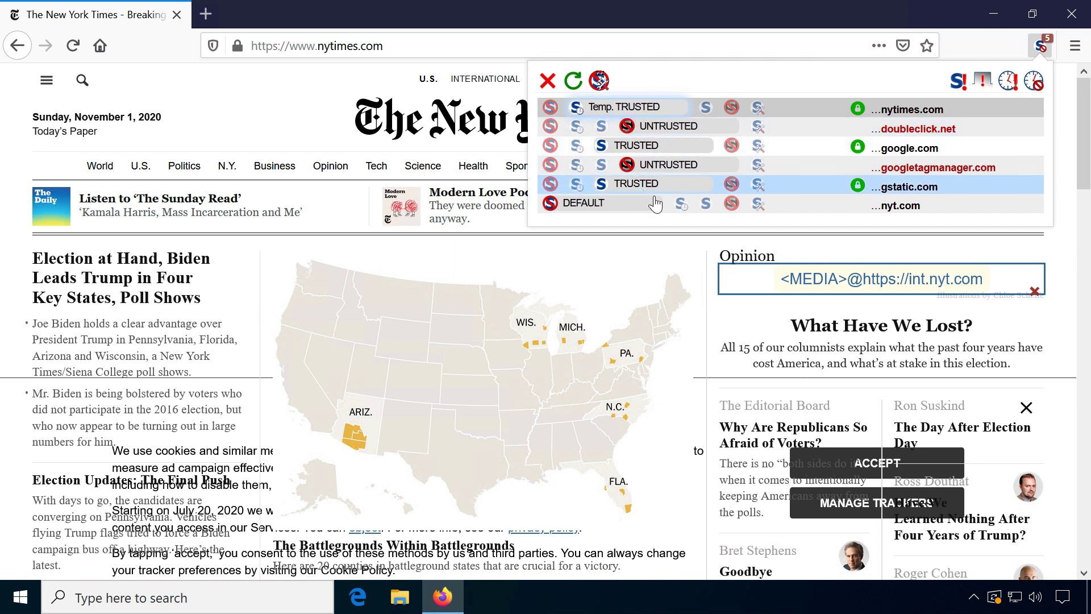
left_click(681, 205)
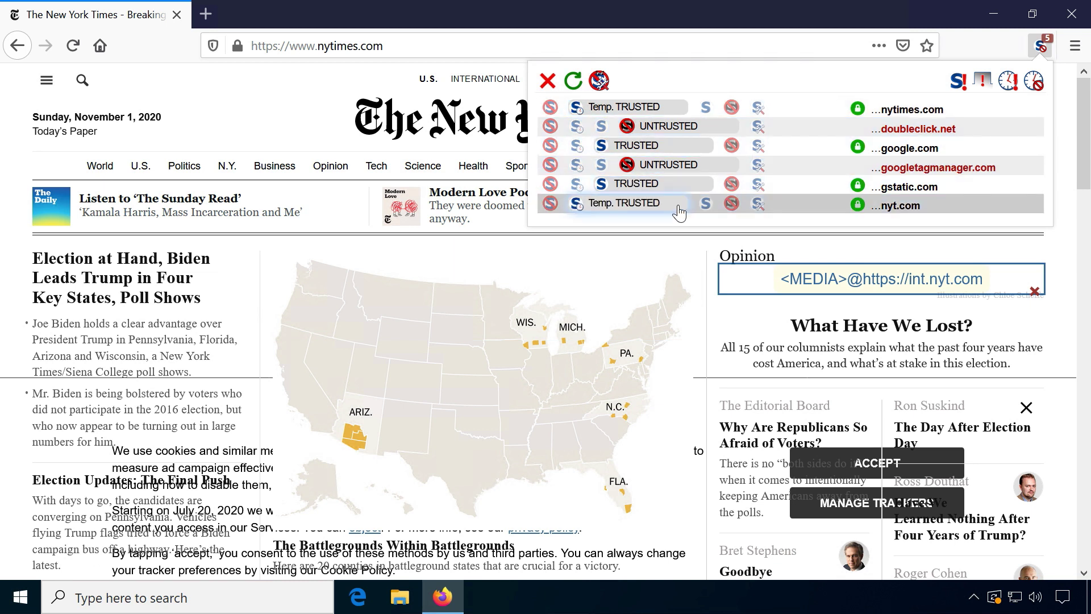
left_click(573, 81)
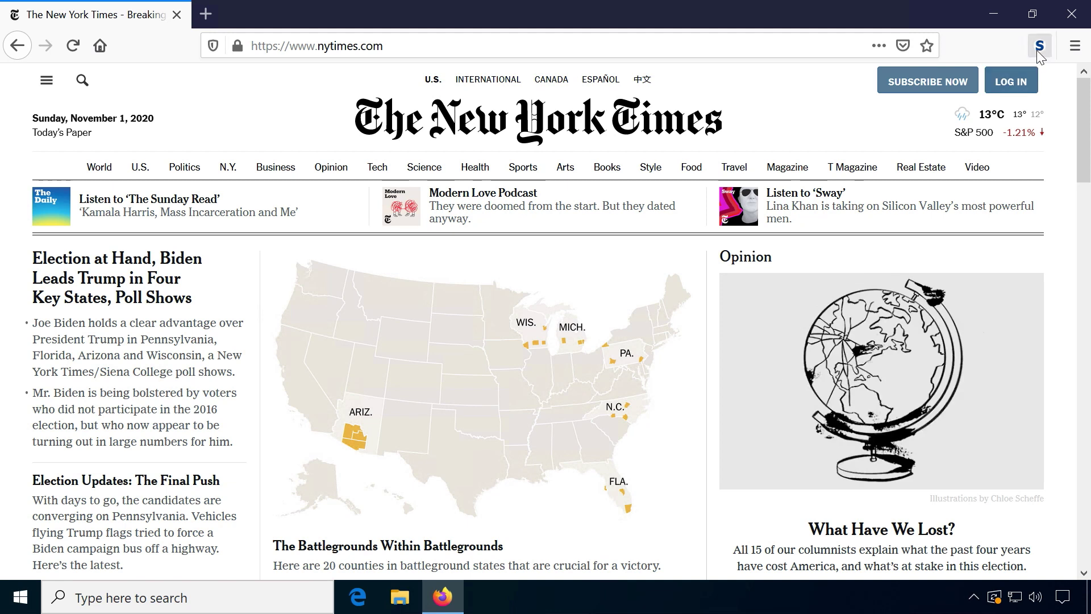
- Make the NoScript permissions of nytimes.com and nyt.com permanent by setting both to TRUSTED
left_click(1039, 47)
left_click(706, 106)
left_click(706, 204)
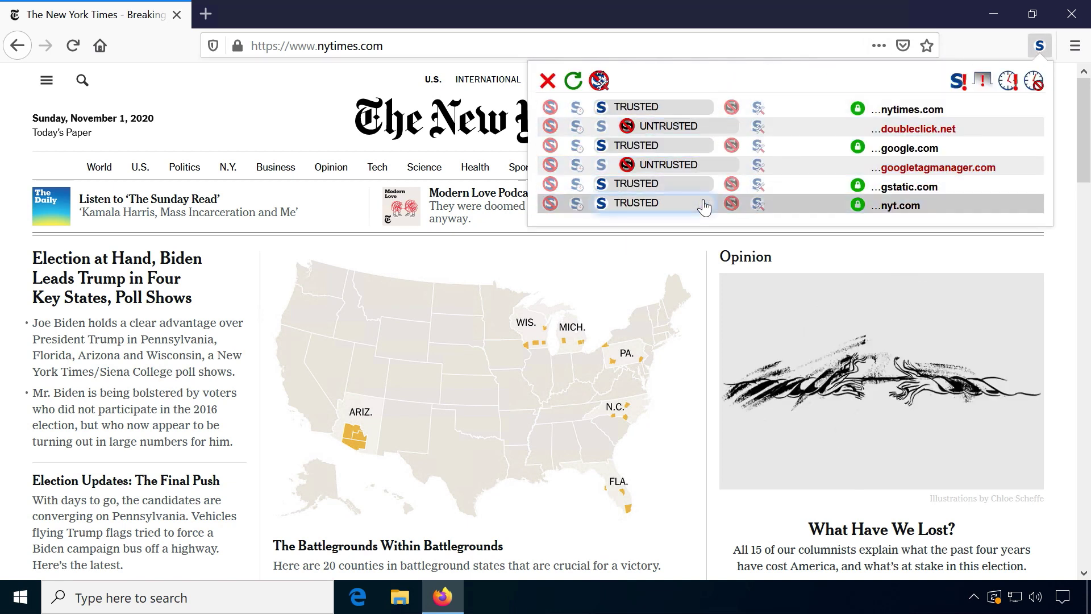